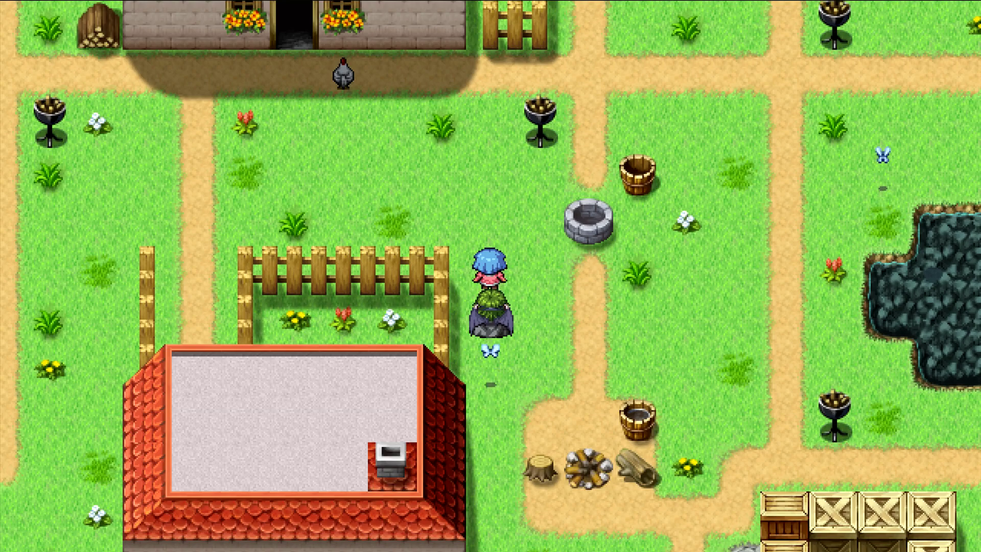
- Exit full screen and close the playtest to return to the HomeTownBefore map editor
key(alt+Return)
key(alt+F4)
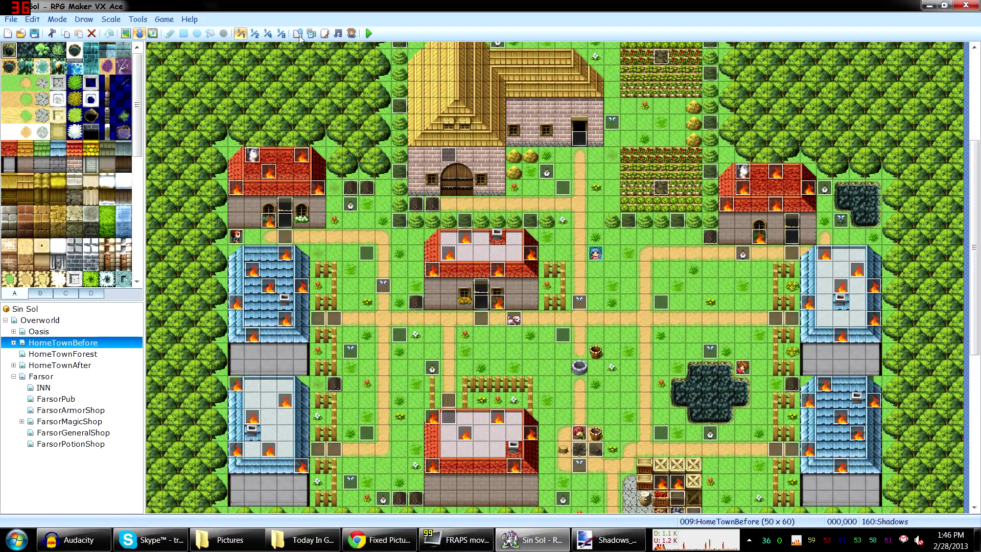
click(324, 33)
drag(352, 169, 270, 407)
click(270, 404)
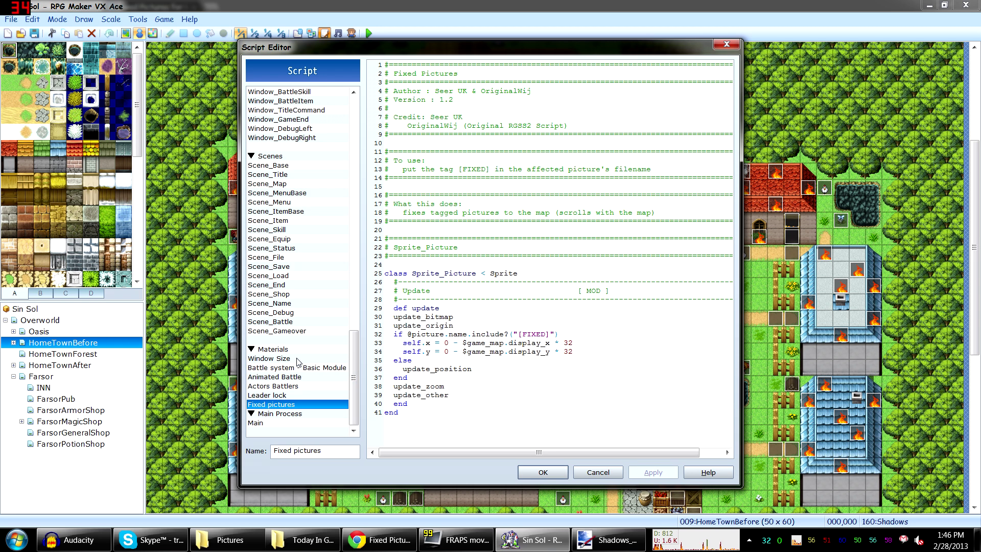
key(Up)
key(Up)
key(Up)
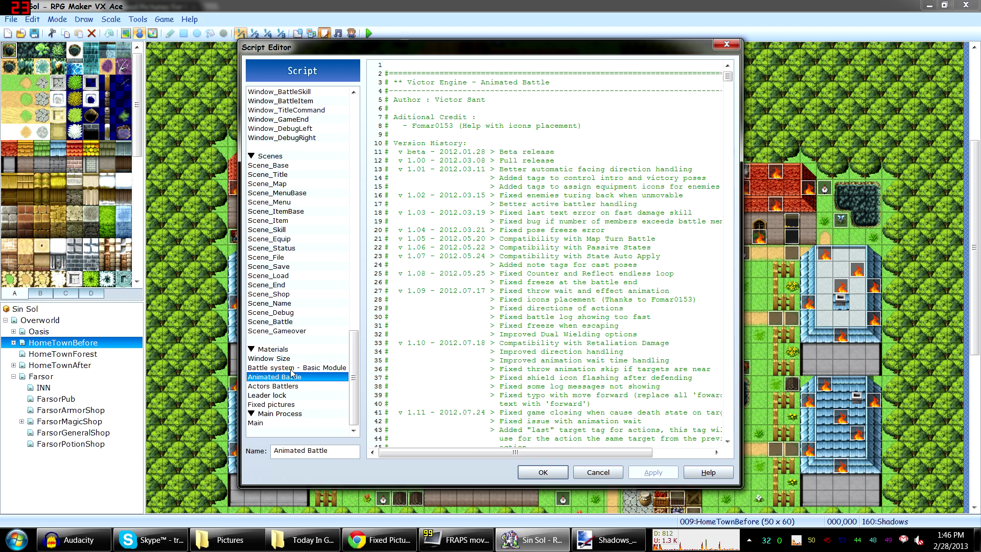
click(290, 369)
click(293, 377)
key(Up)
key(Down)
key(Down)
key(Down)
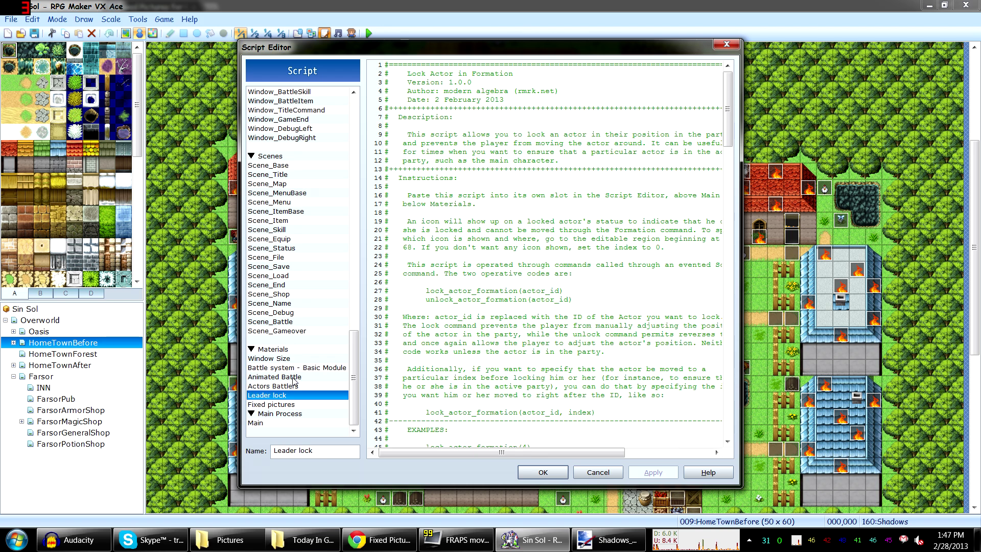
click(513, 195)
scroll(313, 381, down, 5)
scroll(312, 381, up, 4)
scroll(312, 381, down, 5)
scroll(313, 381, up, 5)
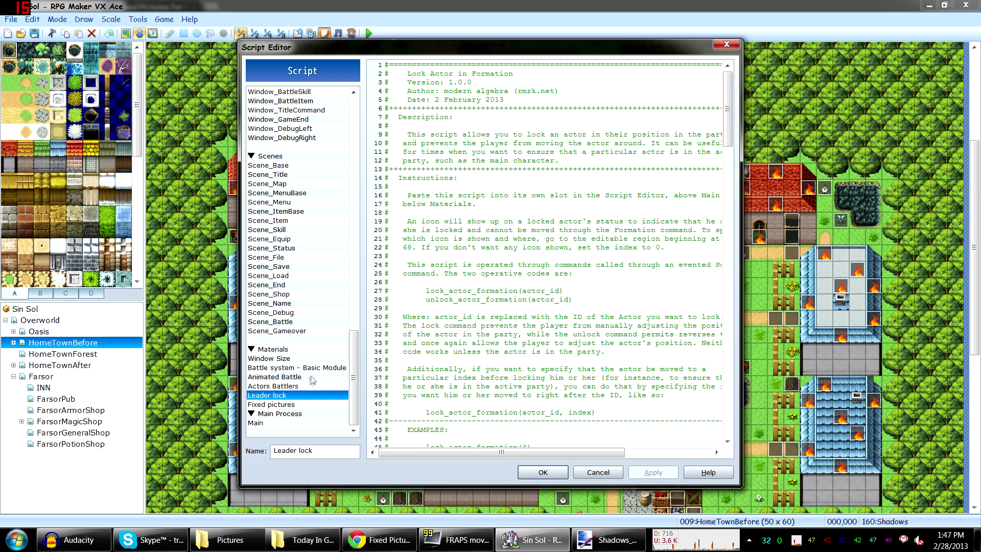
click(280, 404)
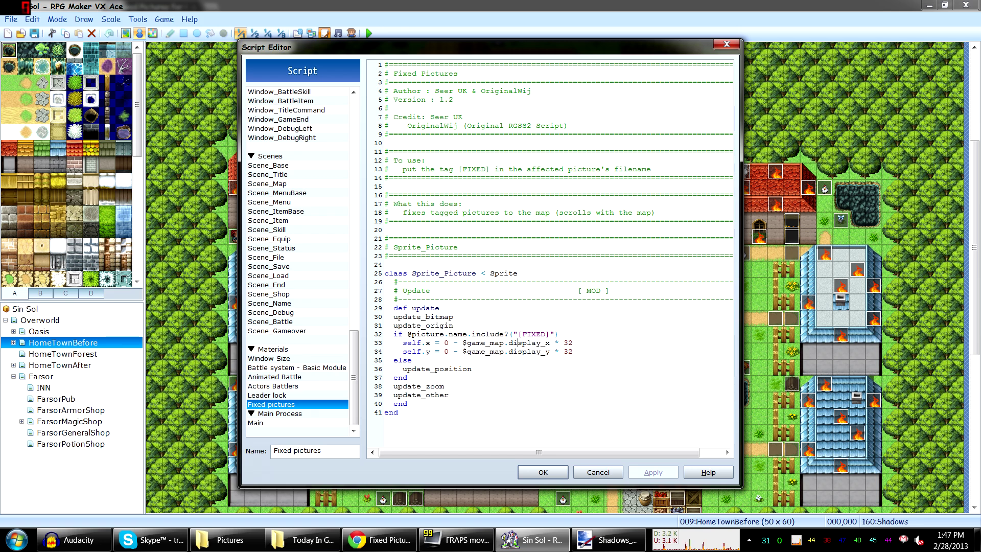
drag(399, 412, 379, 282)
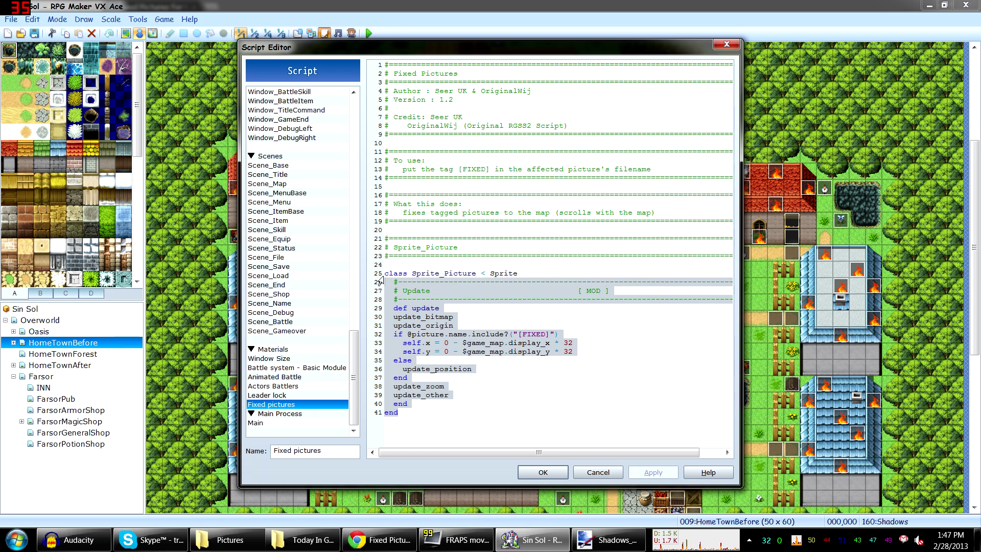
click(458, 281)
drag(639, 299, 383, 64)
drag(518, 273, 364, 274)
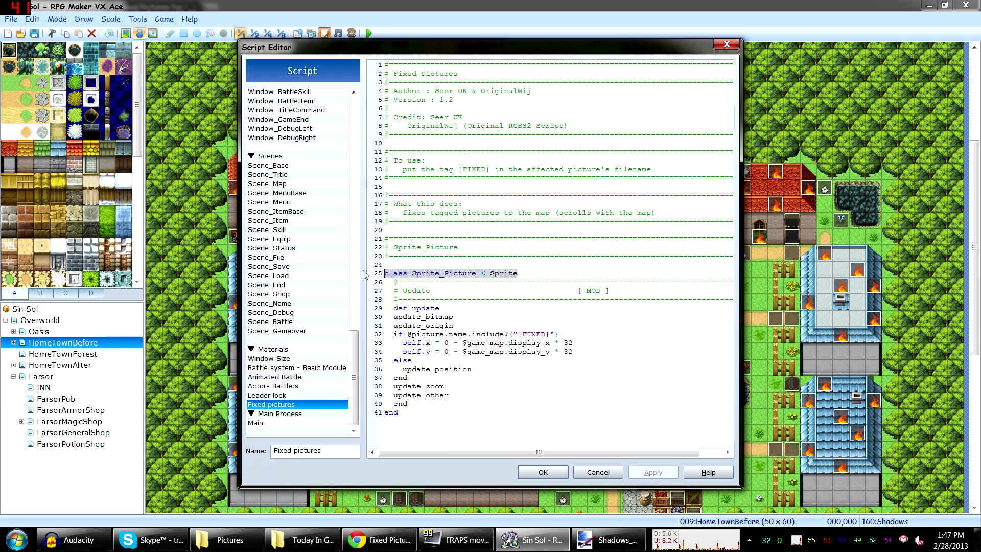
drag(399, 412, 385, 308)
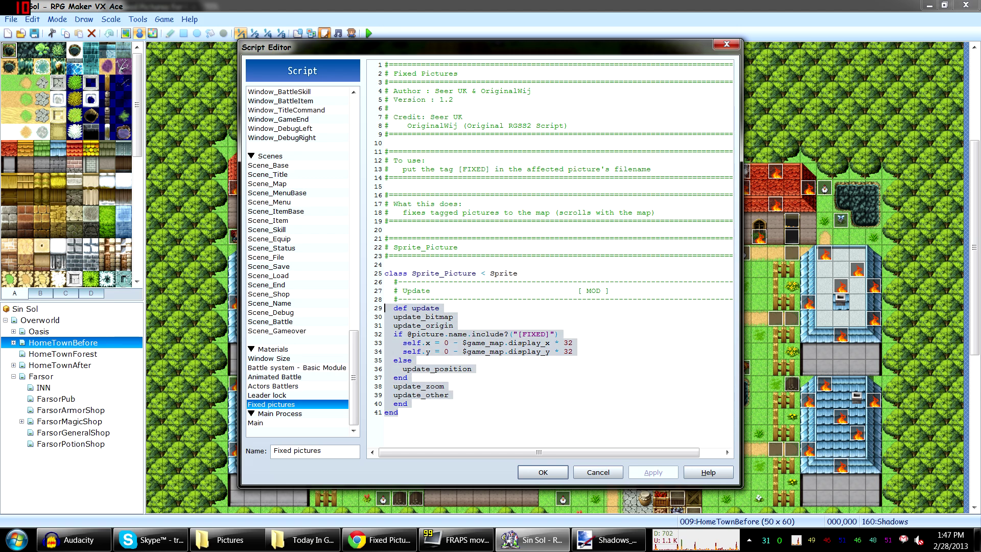
click(457, 325)
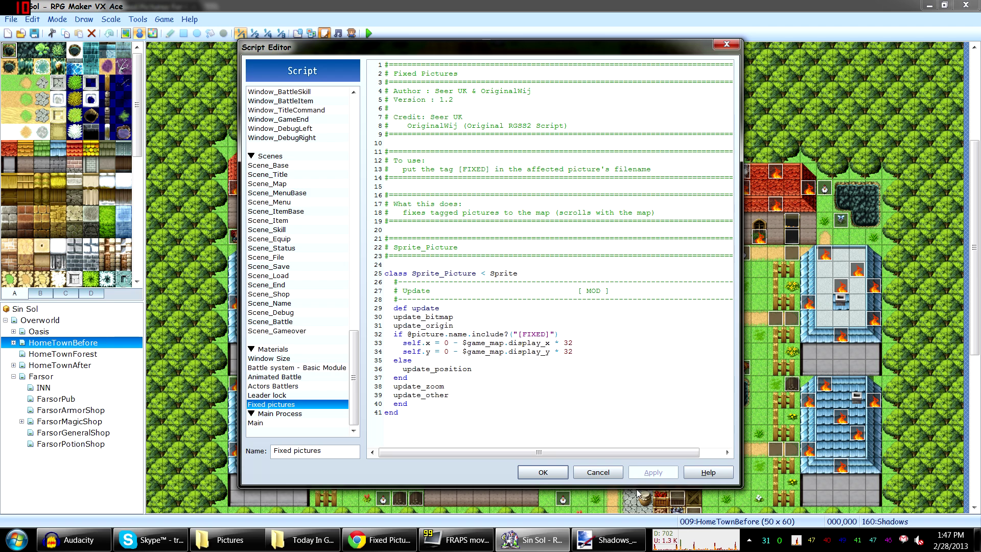
key(Escape)
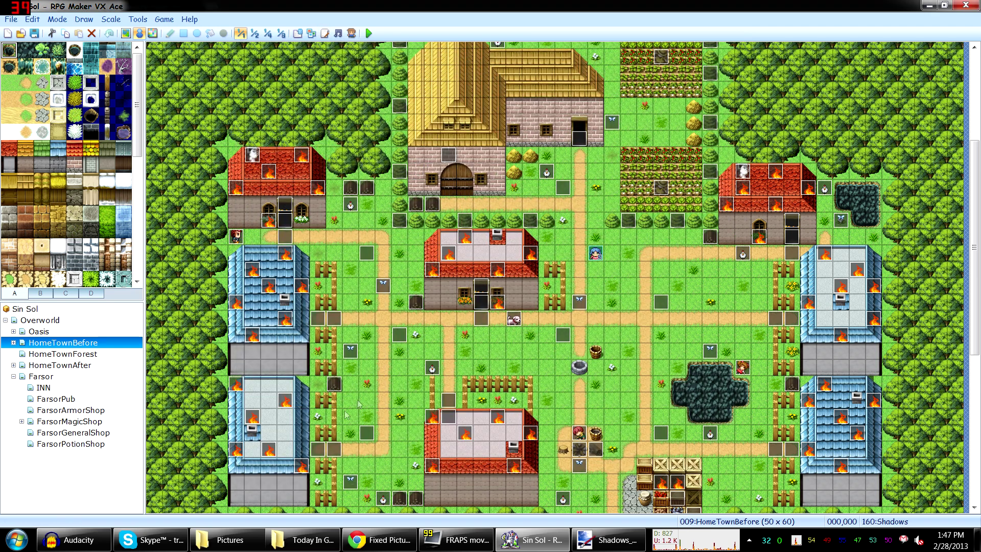
click(258, 539)
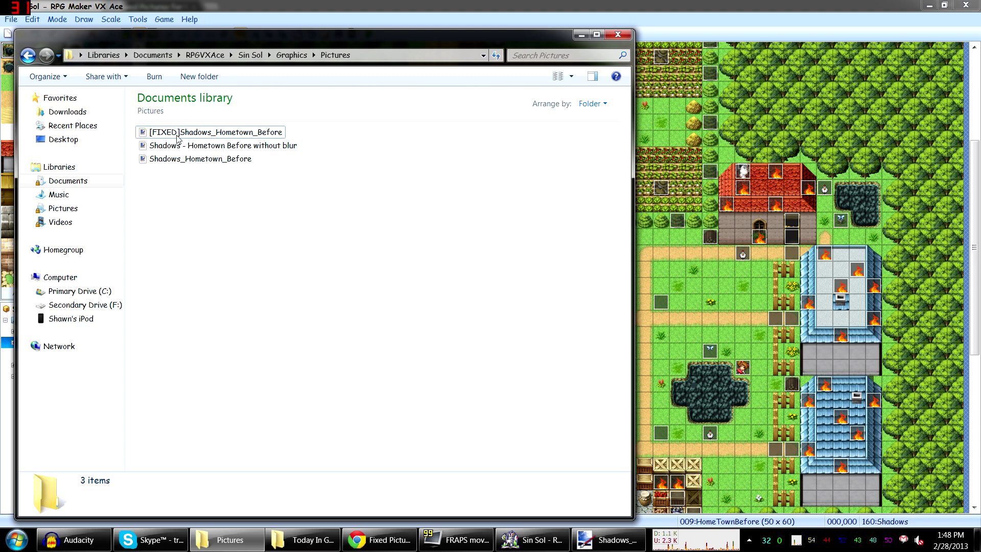
click(703, 36)
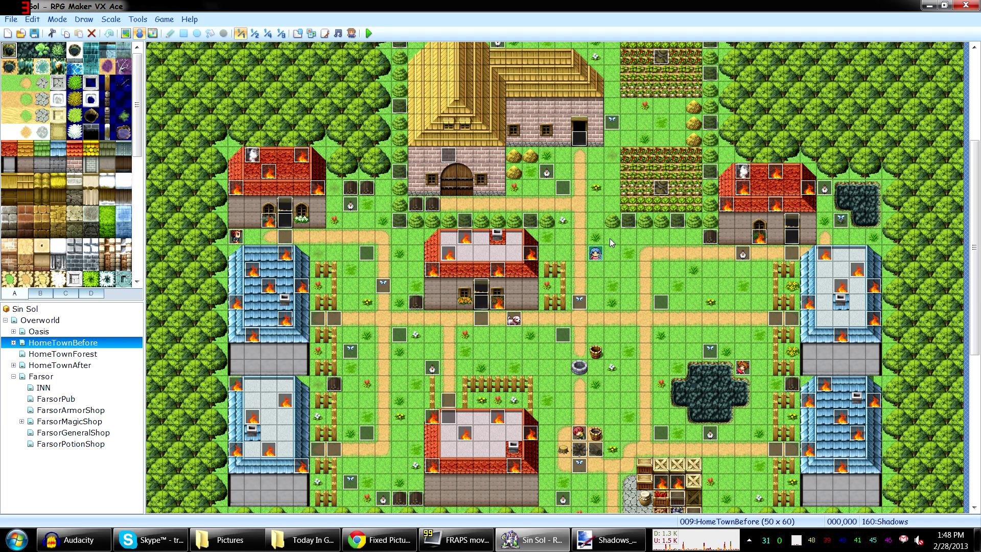
- Scroll through the HomeTownBefore map to inspect the village's houses, fields and stalls
drag(977, 273, 976, 249)
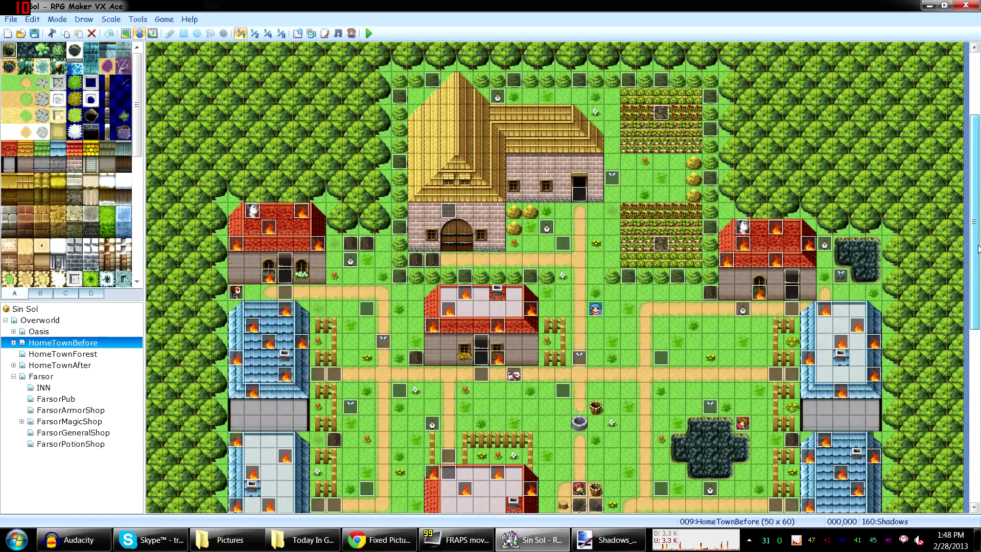
drag(978, 249, 977, 222)
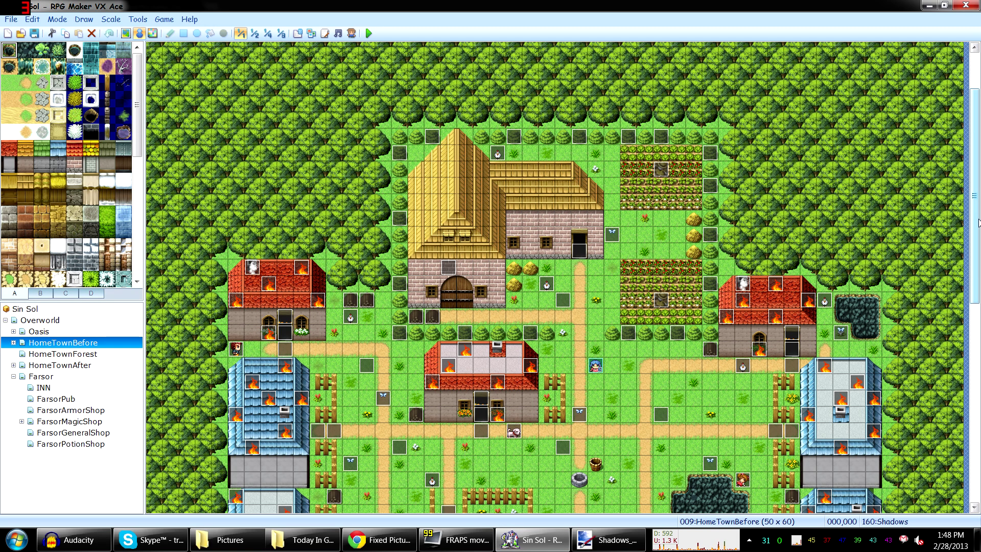
drag(979, 223, 979, 309)
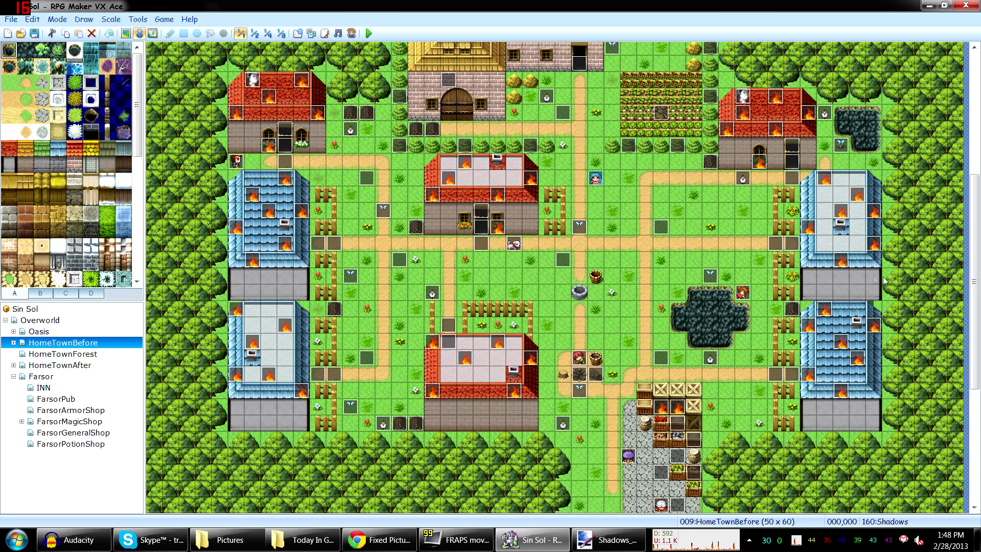
drag(975, 321, 975, 288)
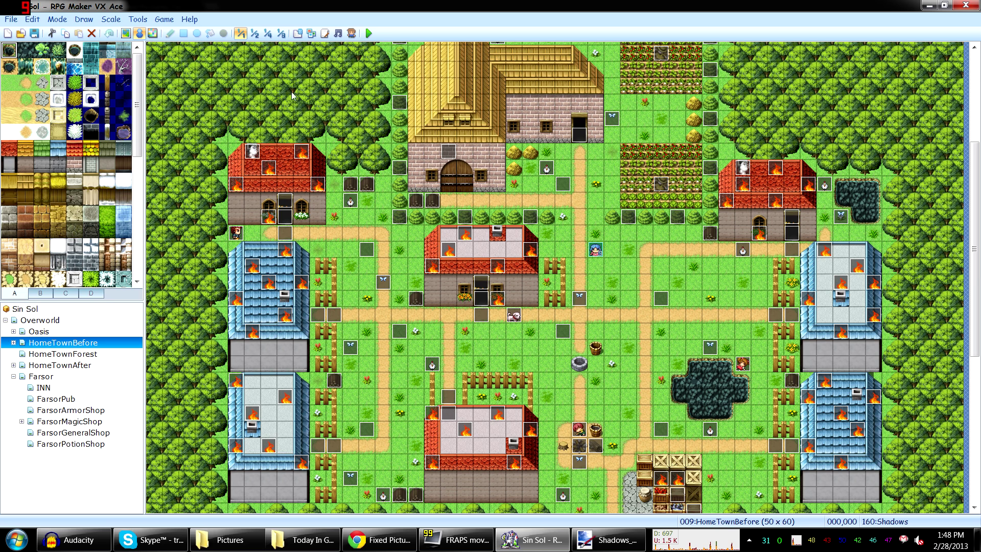
- Switch to map tile editing, scroll the map, and bring up the Fixed Pictures forum page
click(126, 34)
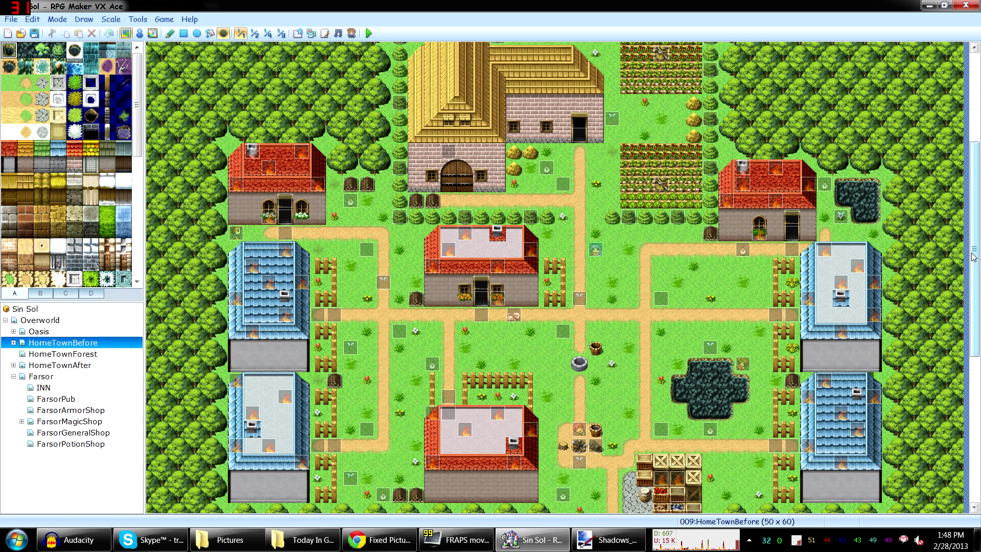
drag(973, 258, 973, 305)
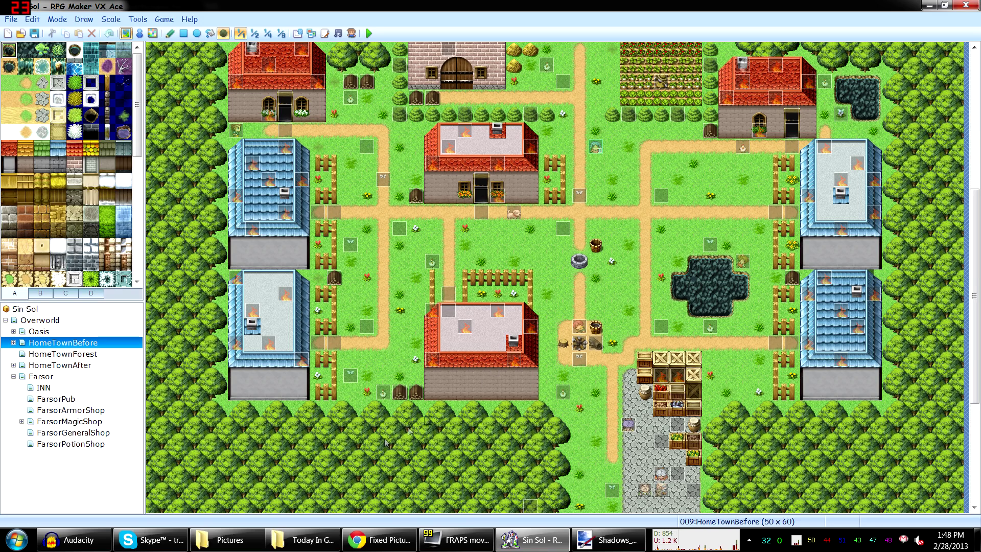
click(372, 546)
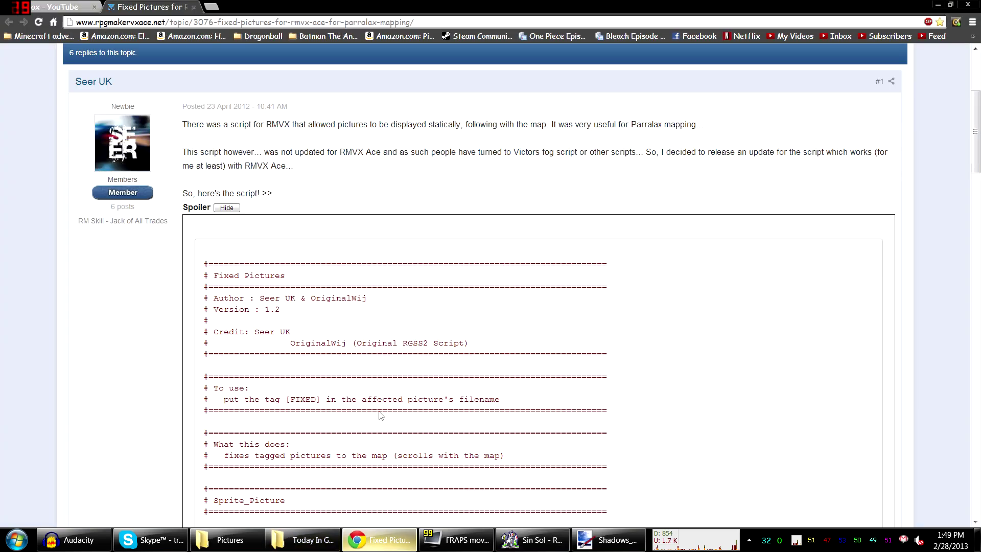
- Reply 'Yes' to the newest Re:lol... inbox message, then minimize the browser back to the map
click(61, 6)
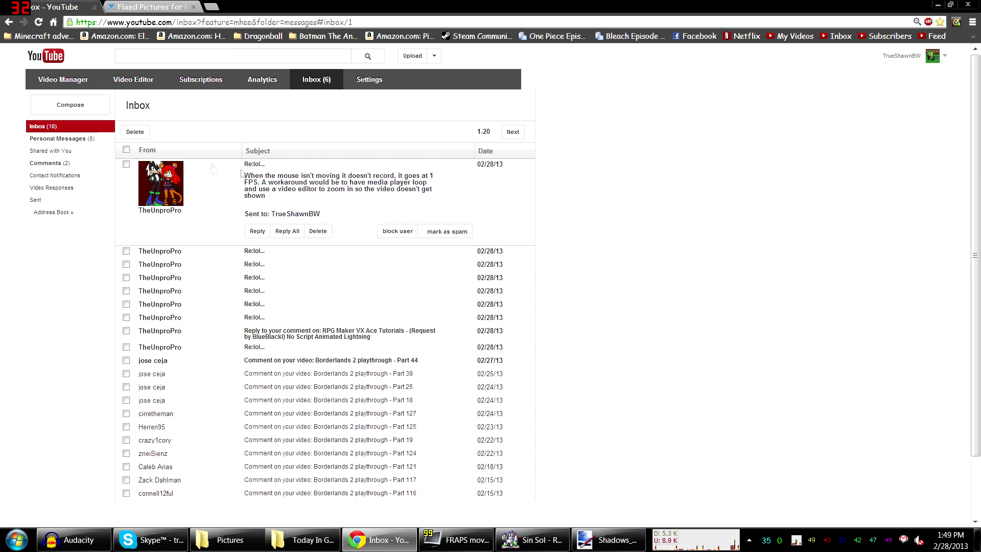
click(58, 129)
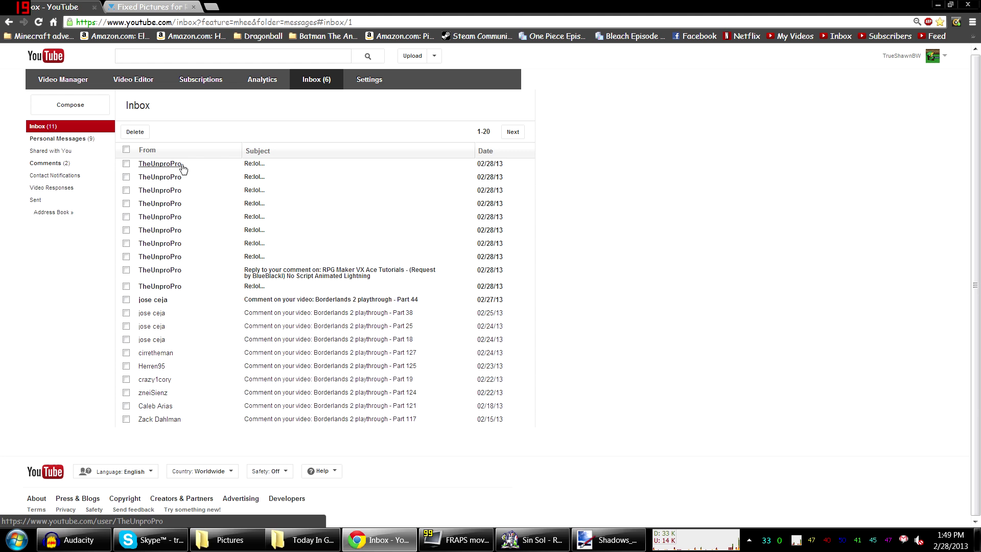
click(249, 166)
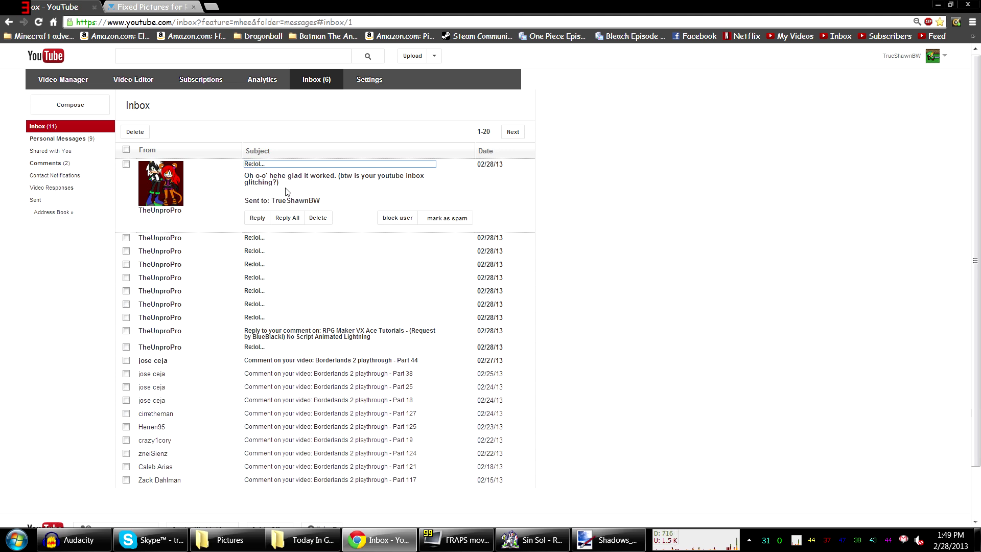
click(257, 218)
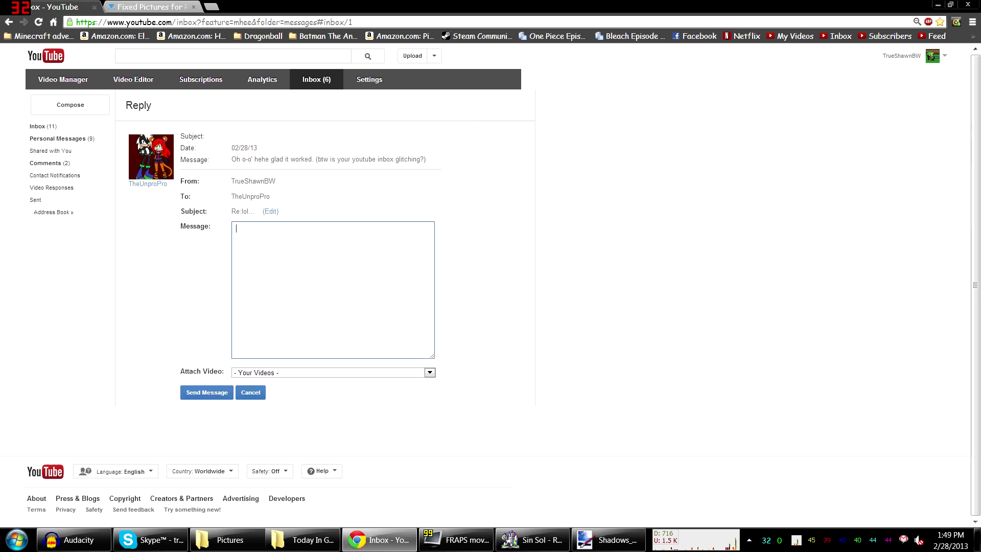
text(Yes)
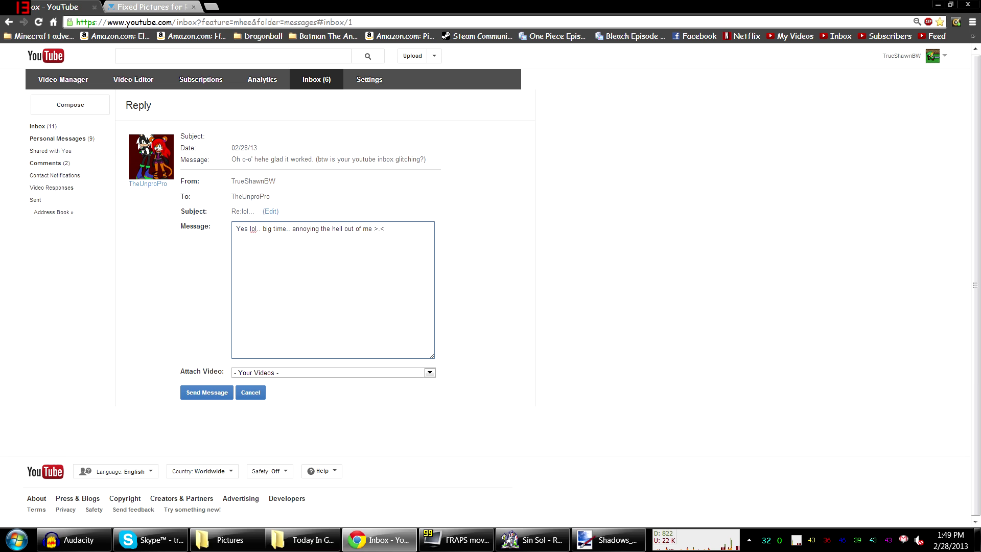
click(206, 392)
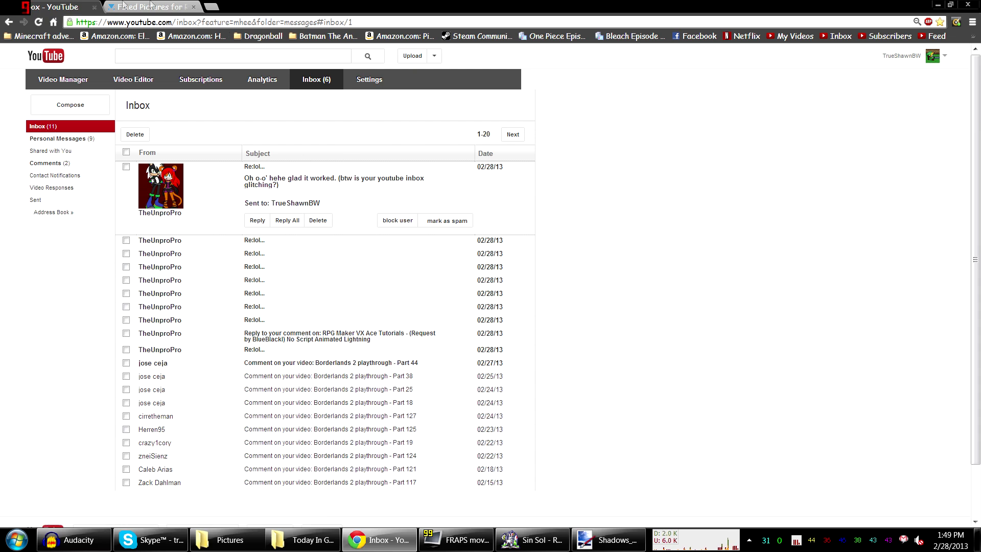
click(391, 539)
drag(977, 316, 978, 249)
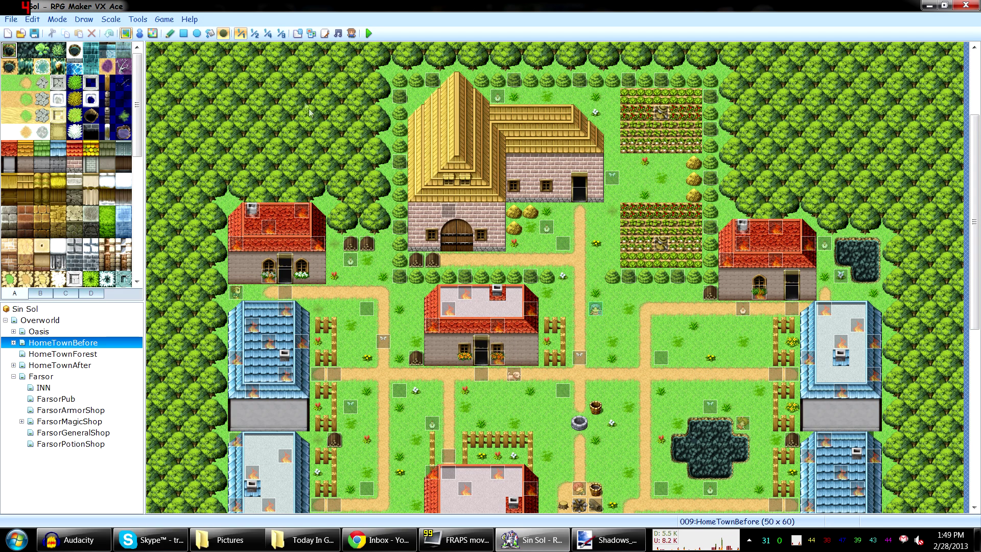
- Close the shadow image in Paint.NET
click(312, 541)
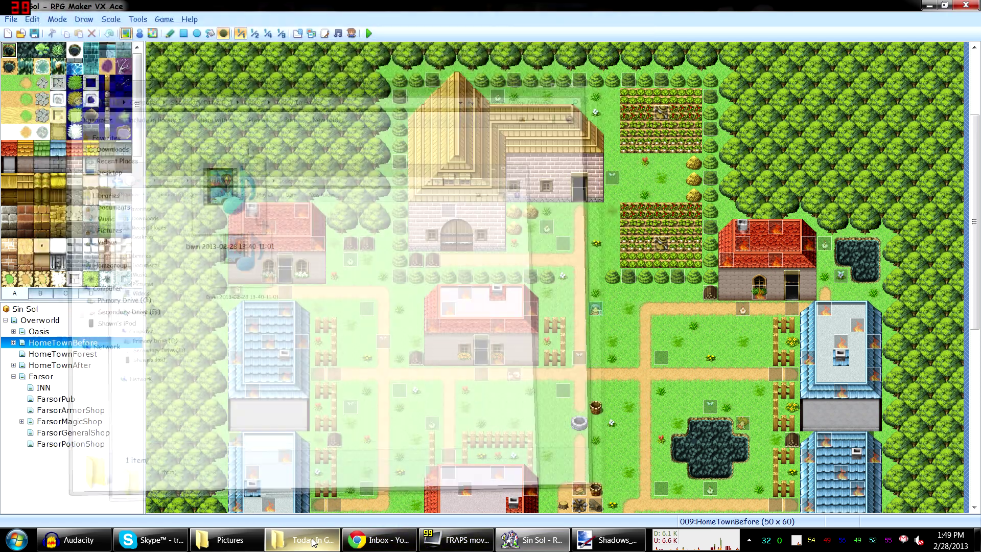
click(610, 540)
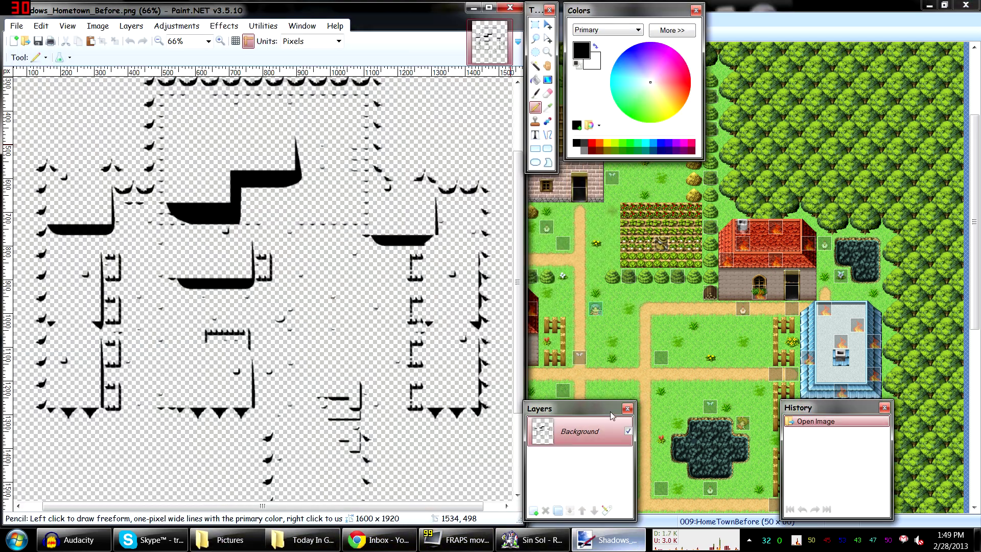
click(509, 8)
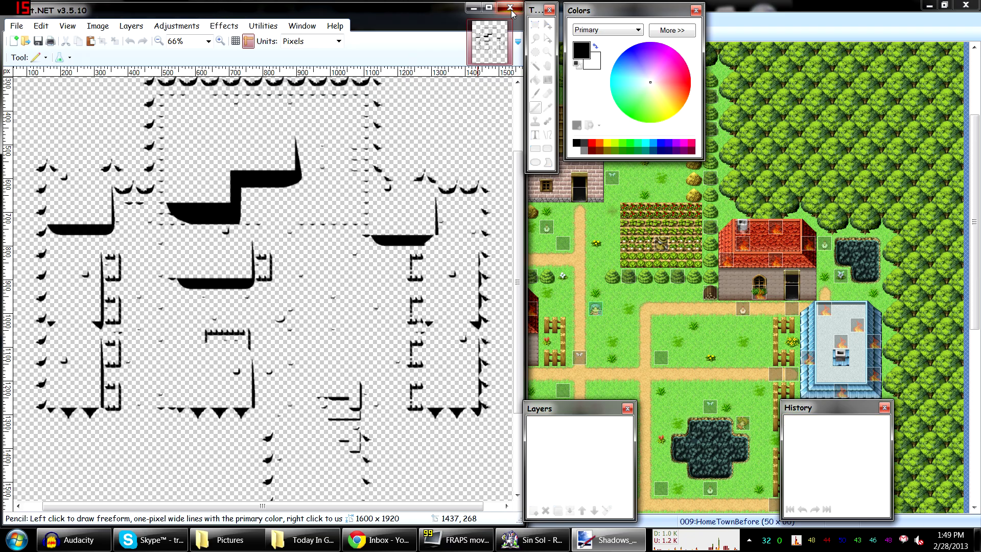
scroll(754, 320, down, 3)
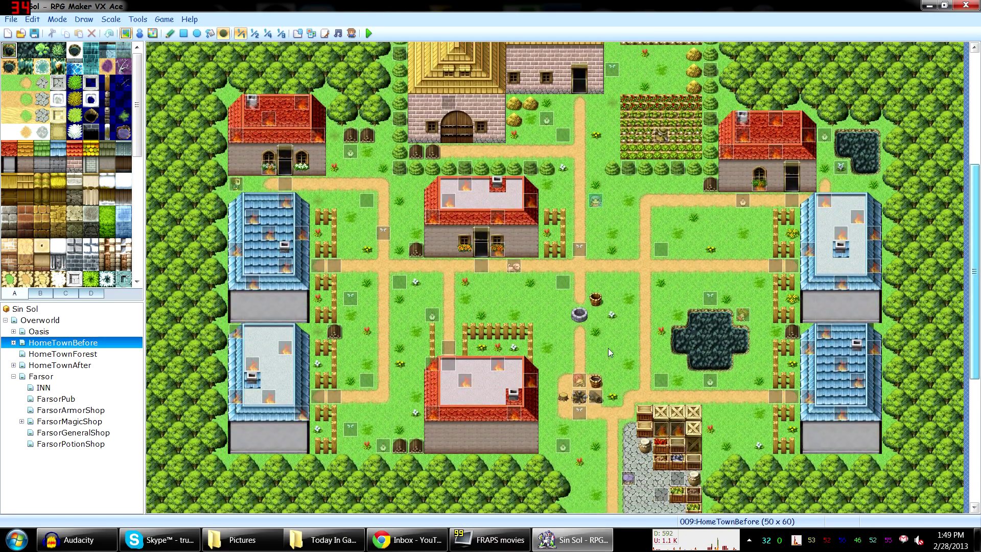
- Check the Pictures folder's shadow files and the Fixed Pictures script page, then return to the map editor
click(242, 540)
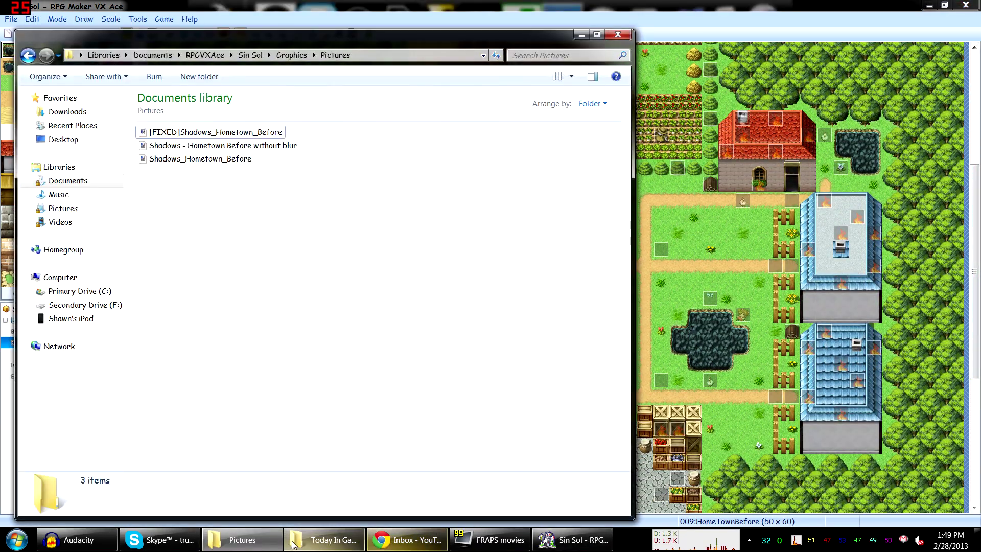
click(407, 539)
click(153, 7)
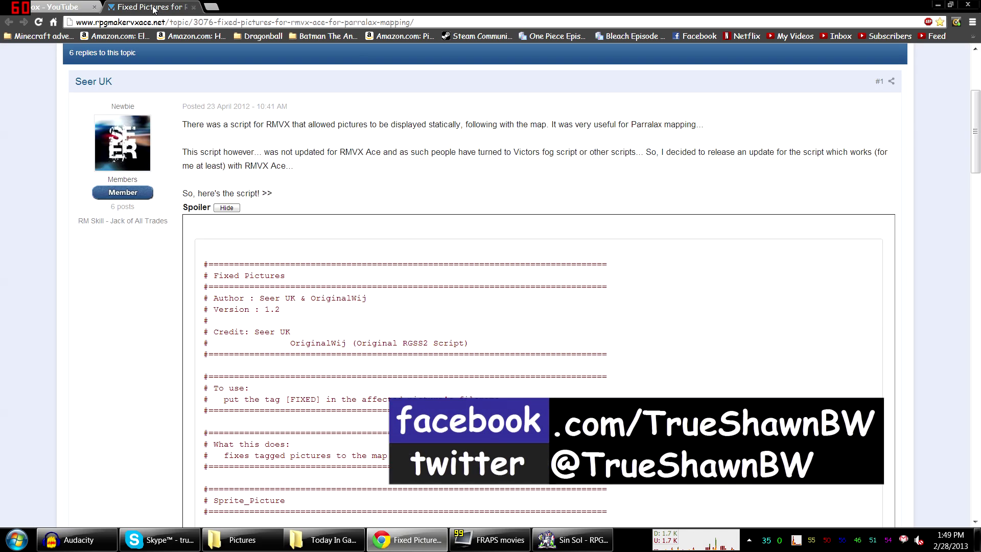
click(402, 545)
click(664, 12)
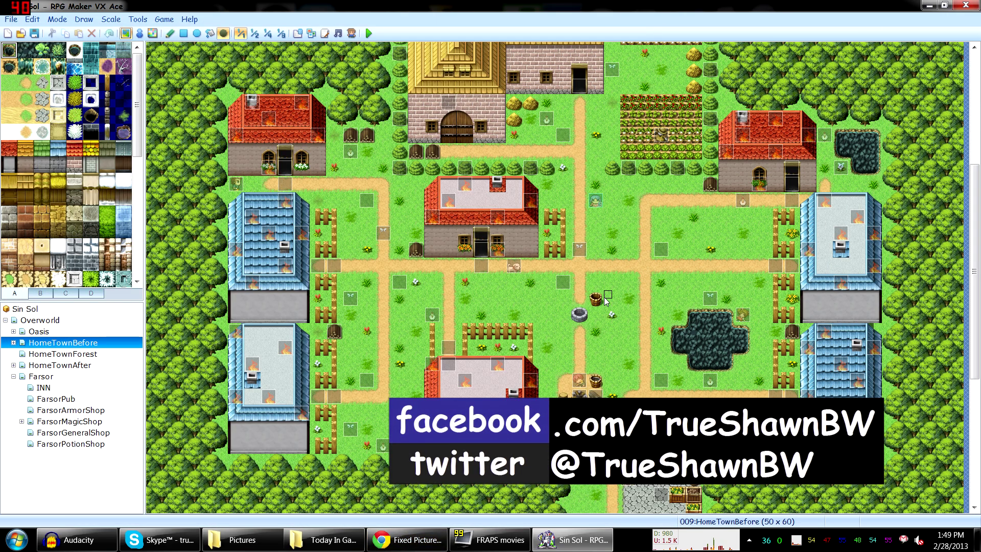